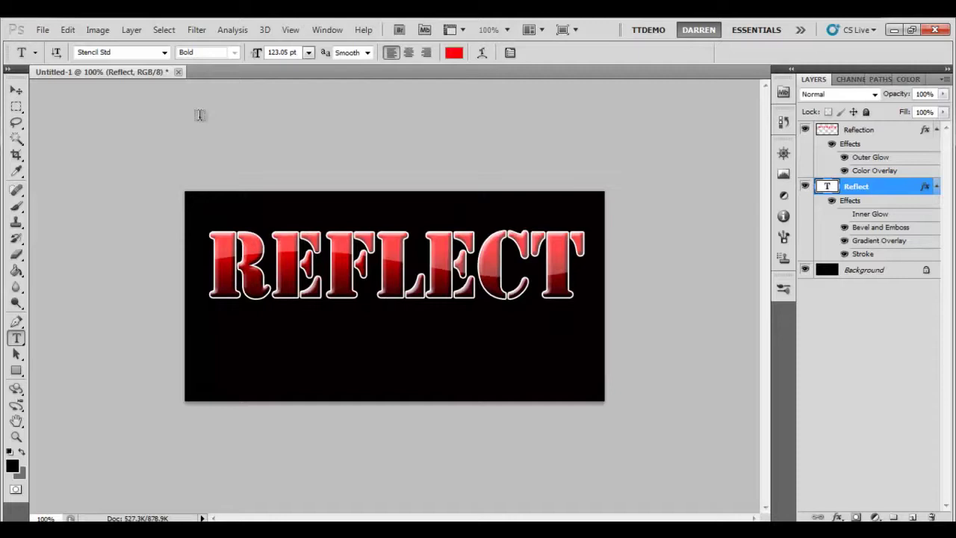
- Create a new 600×300 pixel document
left_click(41, 30)
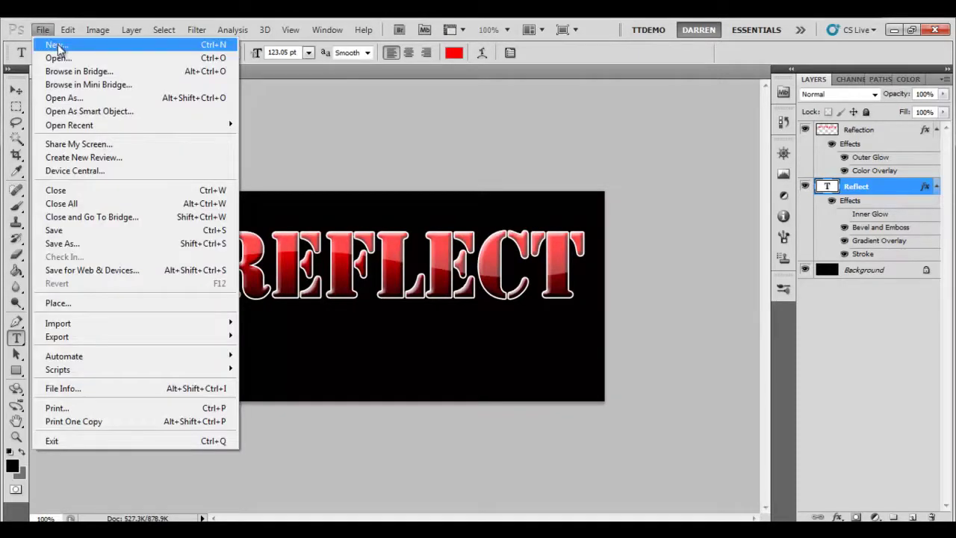
left_click(55, 45)
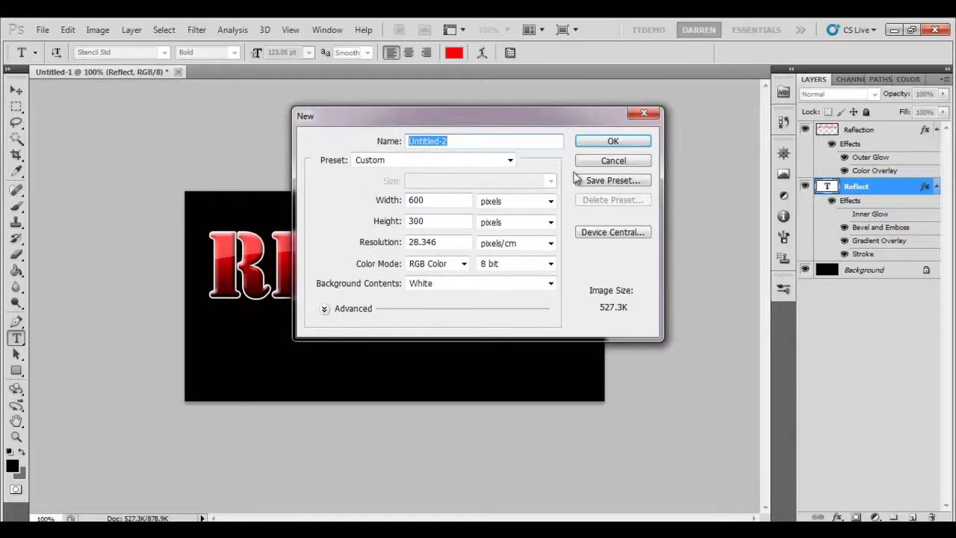
left_click(601, 146)
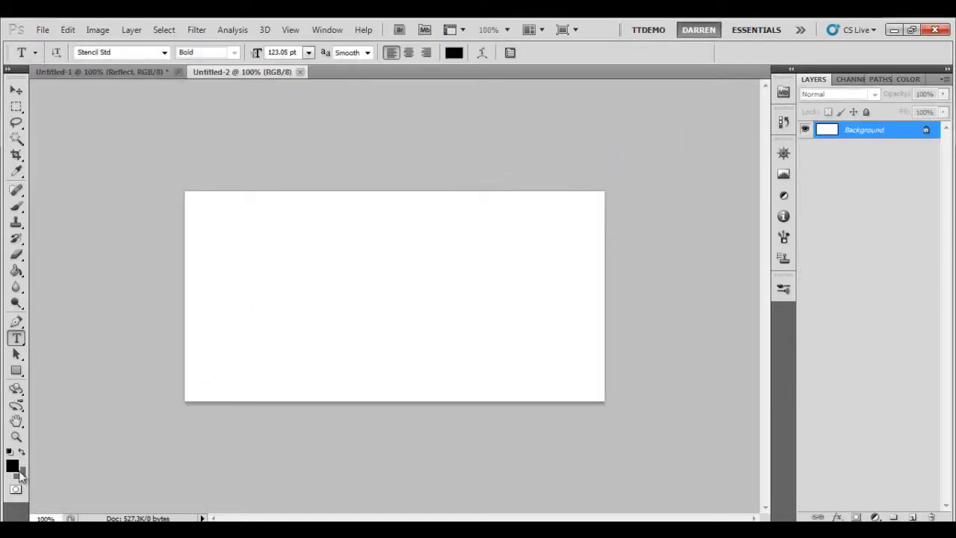
- Fill the background black with the Paint Bucket and add an empty Layer 1
left_click(17, 271)
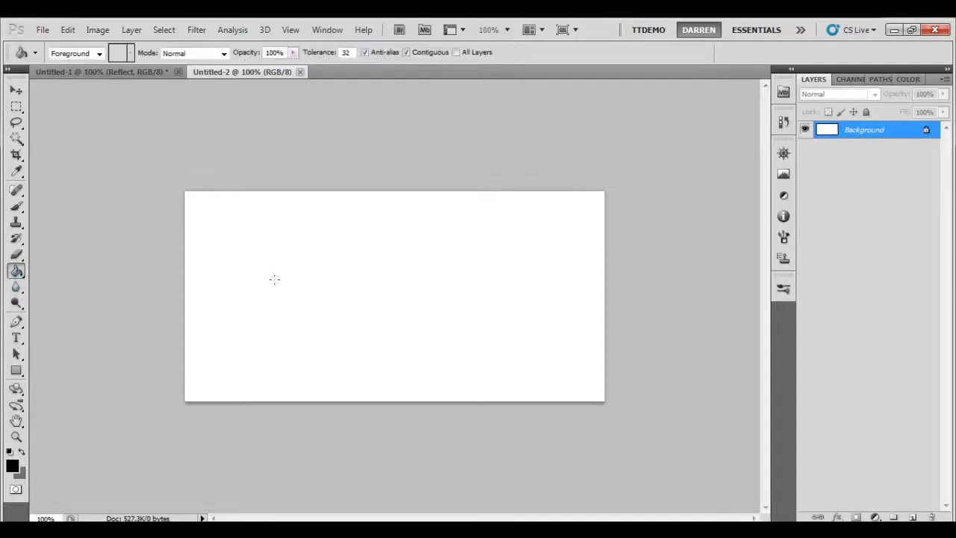
left_click(295, 292)
left_click(293, 292)
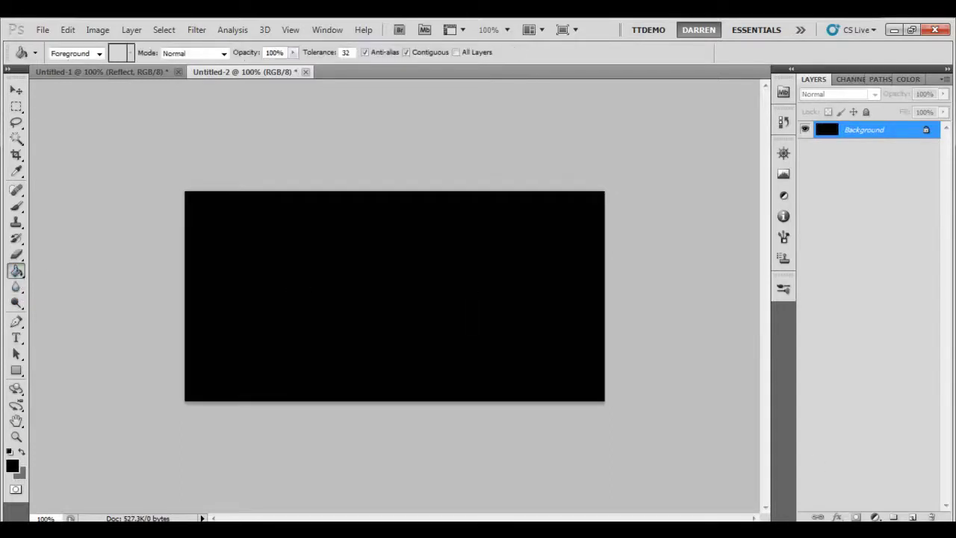
left_click(914, 517)
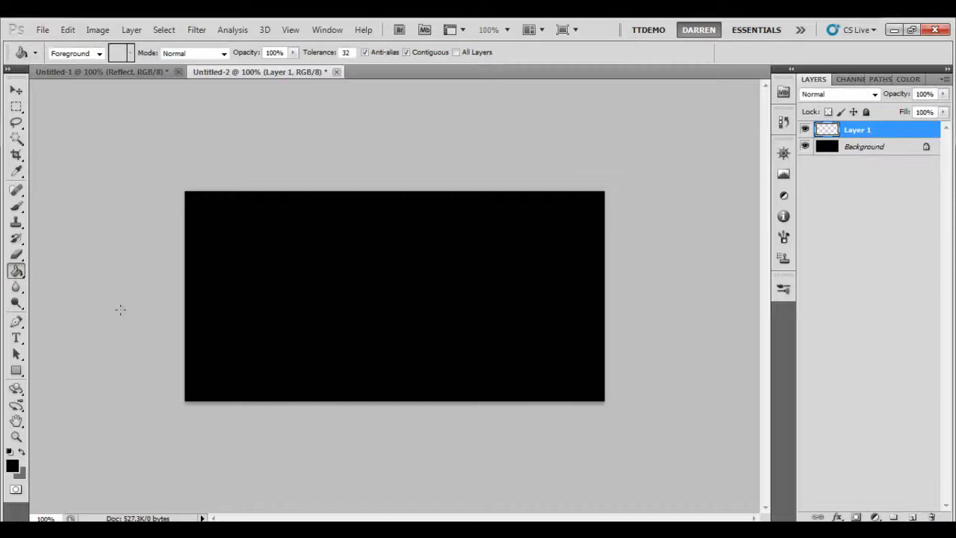
- Type REFLECT on the canvas in near-white f8f0f0, 100 pt Stencil Std Bold
left_click(17, 337)
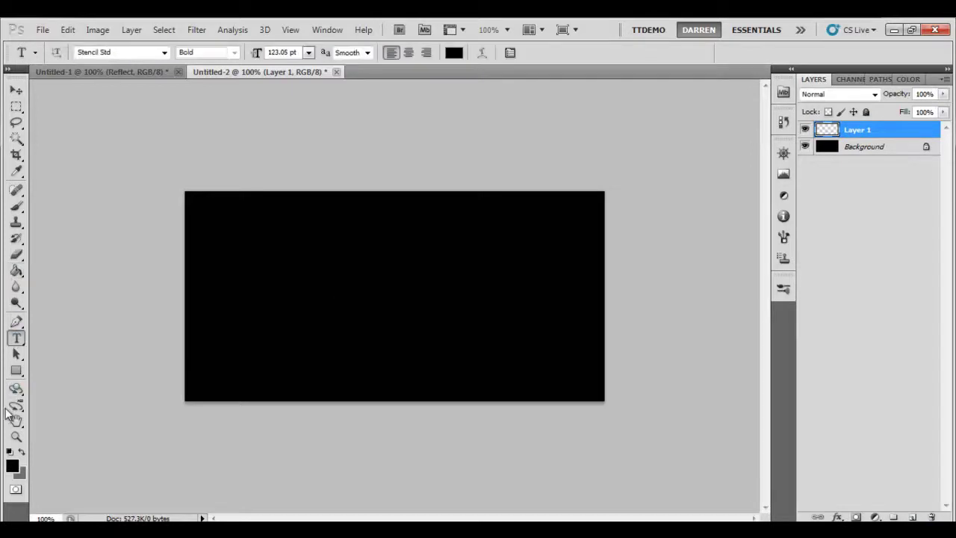
left_click(12, 466)
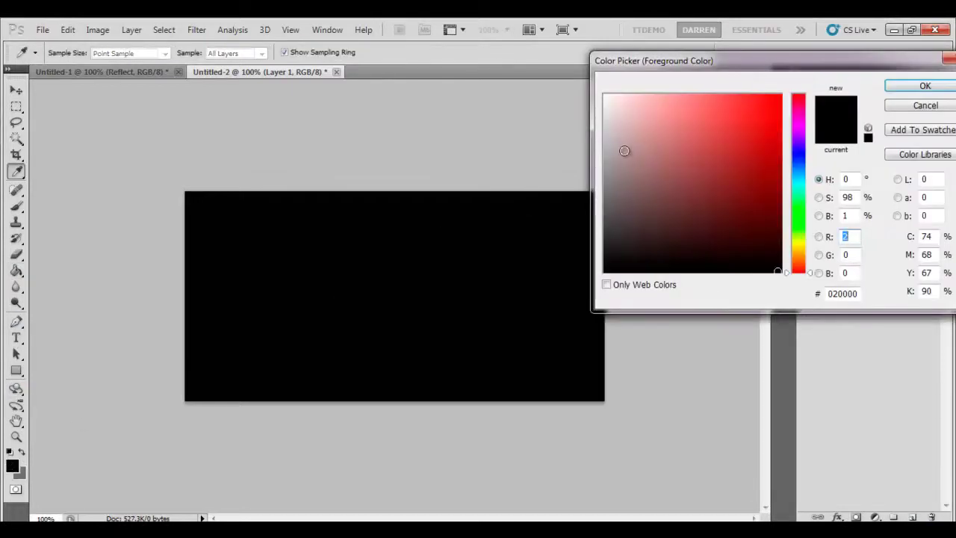
left_click(608, 99)
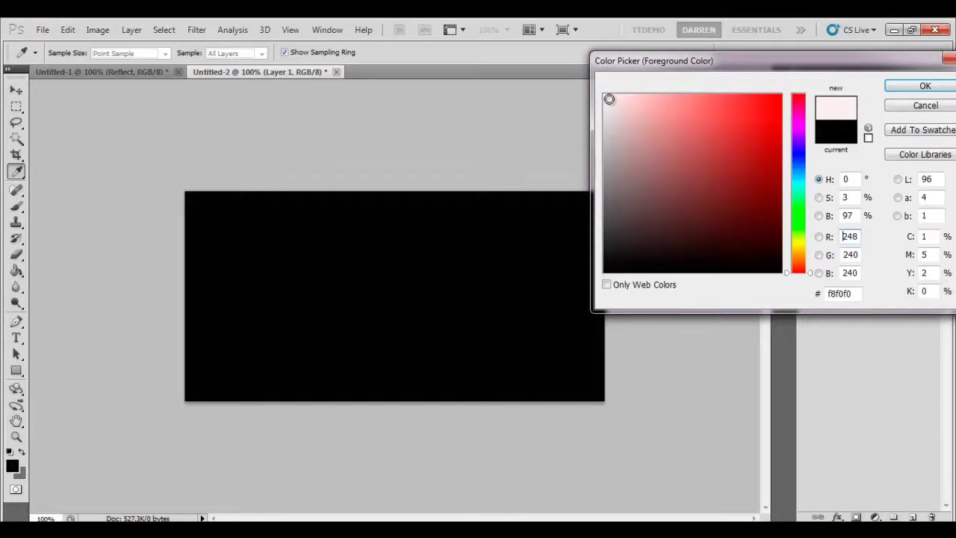
left_click(904, 87)
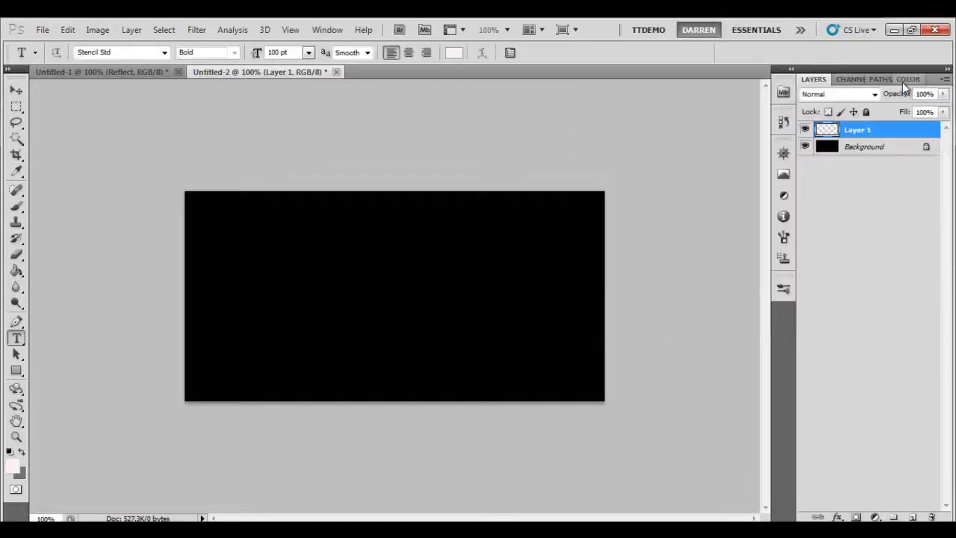
left_click(230, 287)
type("R")
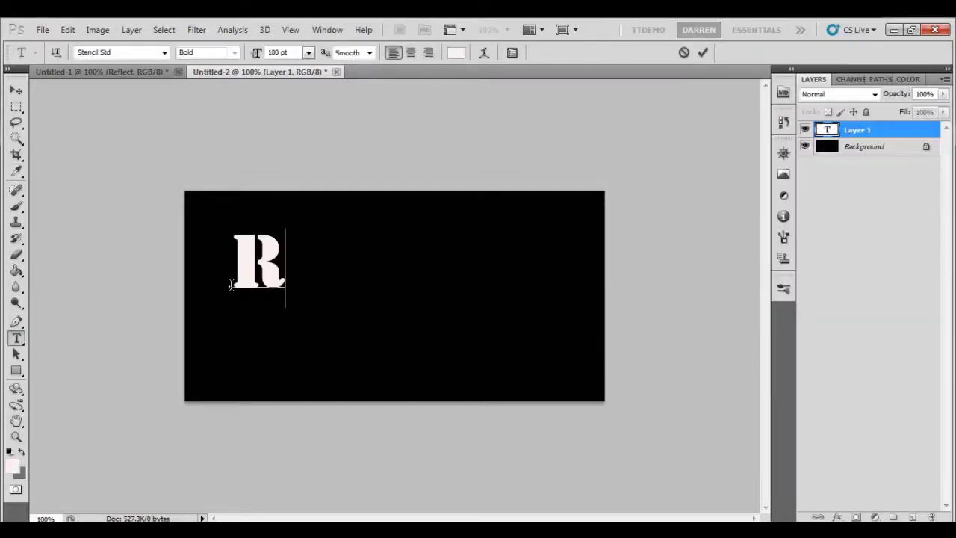
type("EFLECT")
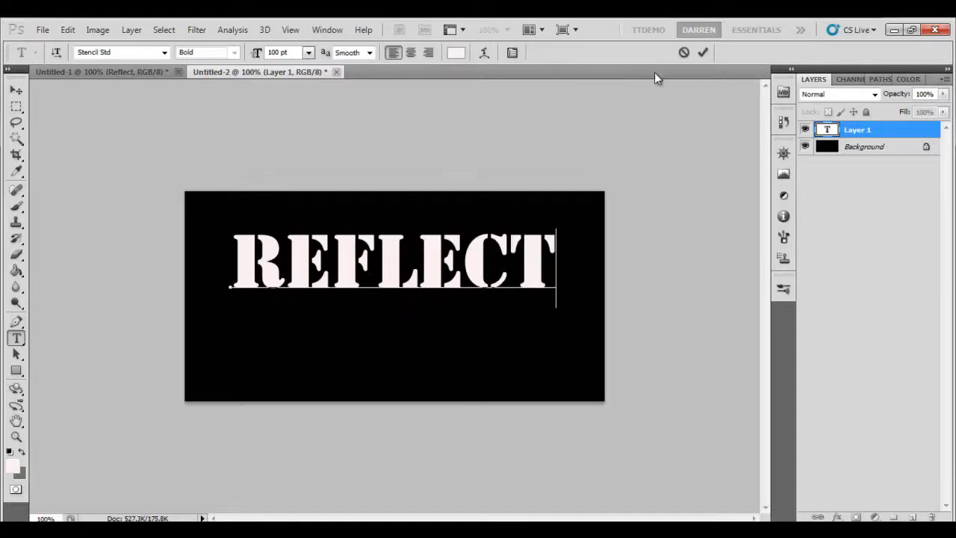
left_click(703, 53)
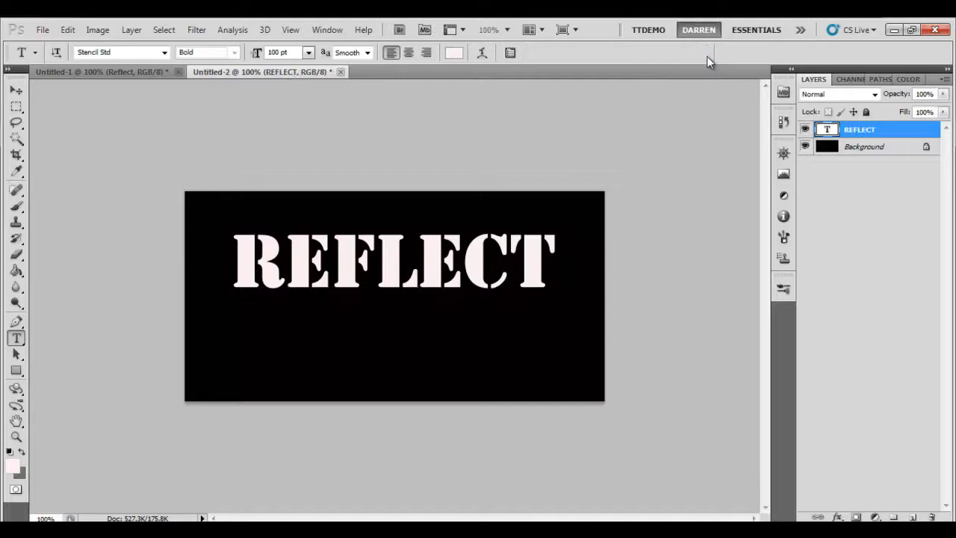
- Scale REFLECT to about 118% width and 157% height and shift it lower
left_click(24, 89)
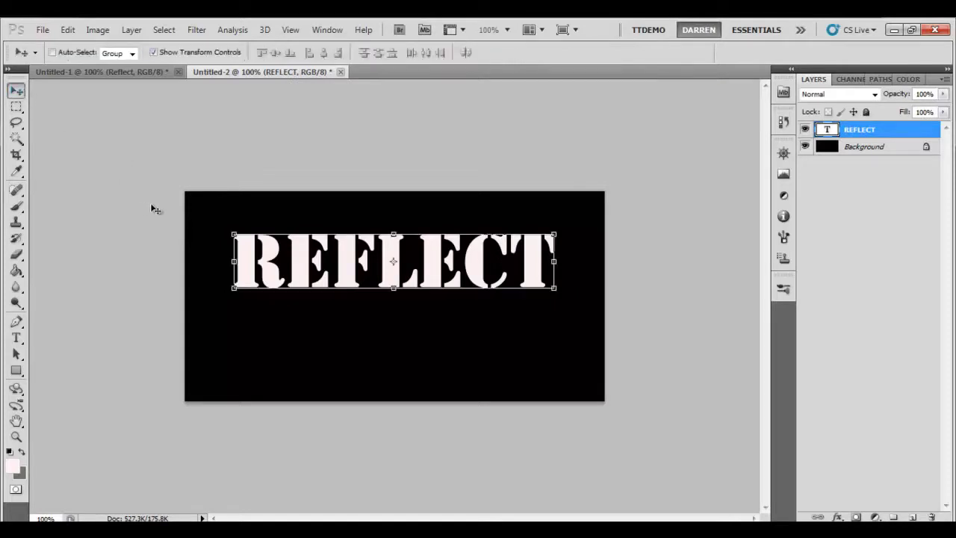
left_click_drag(232, 233, 201, 217)
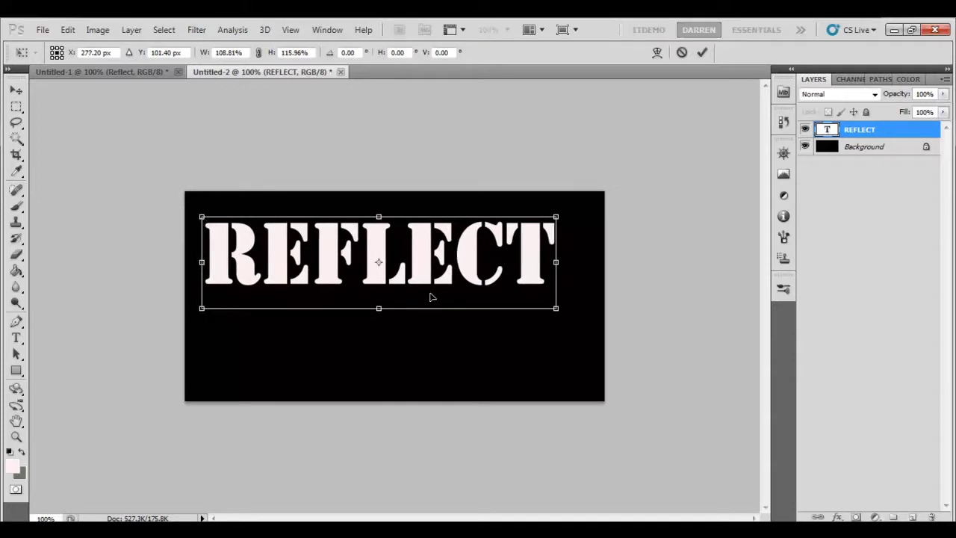
left_click_drag(556, 308, 587, 340)
left_click_drag(511, 288, 511, 302)
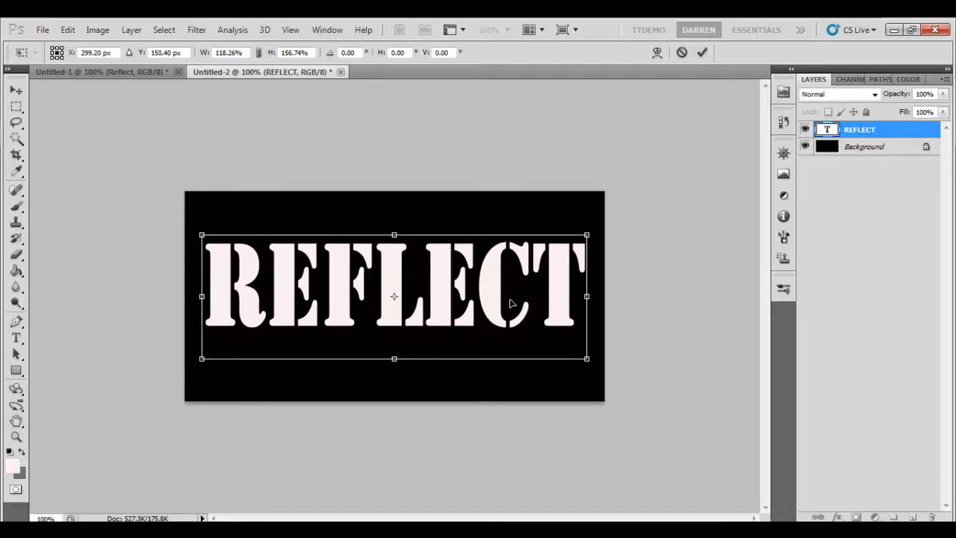
left_click(704, 52)
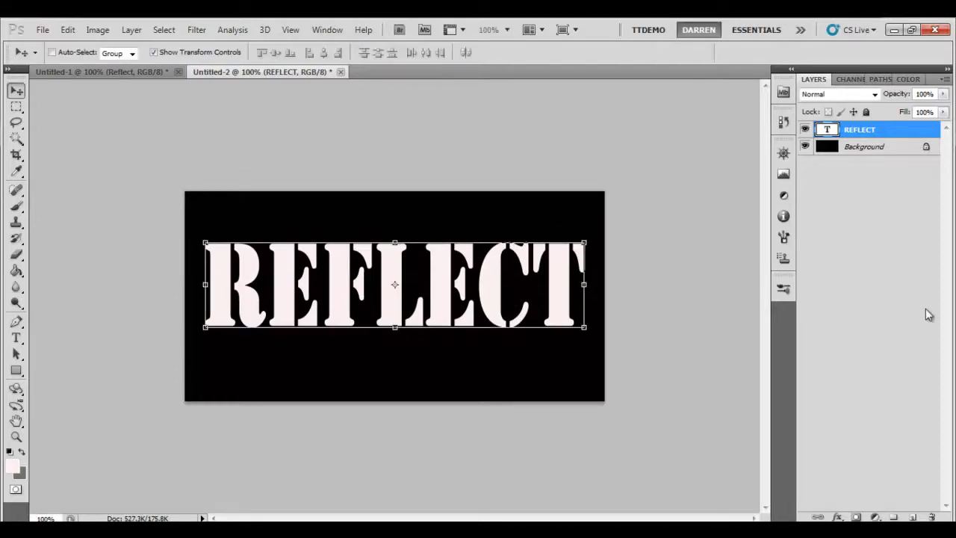
- Add a Gradient Overlay to REFLECT with a dark red 320606 starting stop
right_click(906, 130)
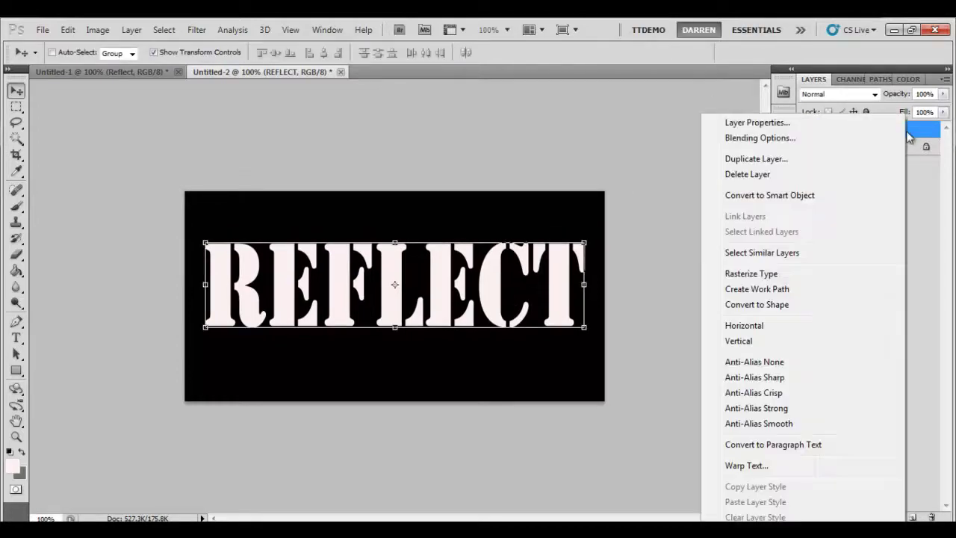
left_click(865, 144)
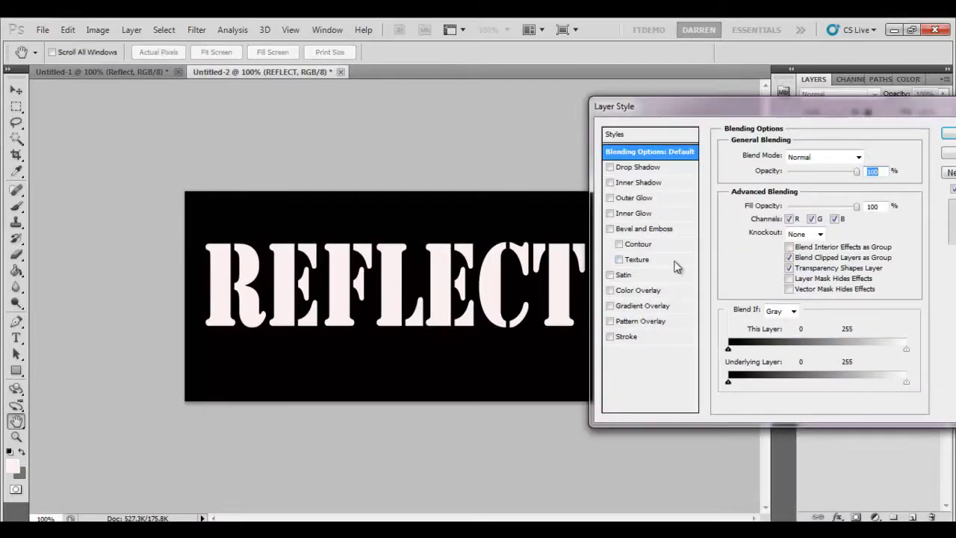
left_click(634, 307)
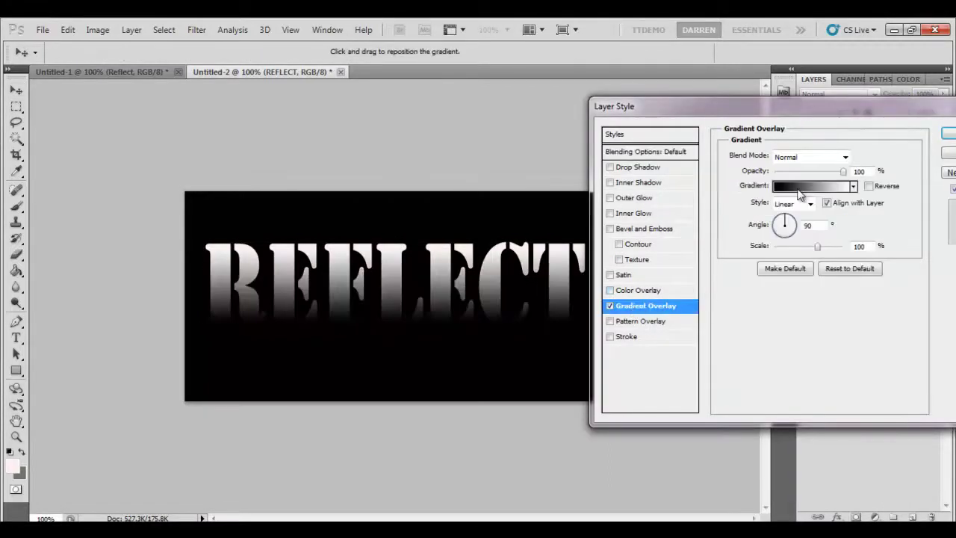
left_click(828, 188)
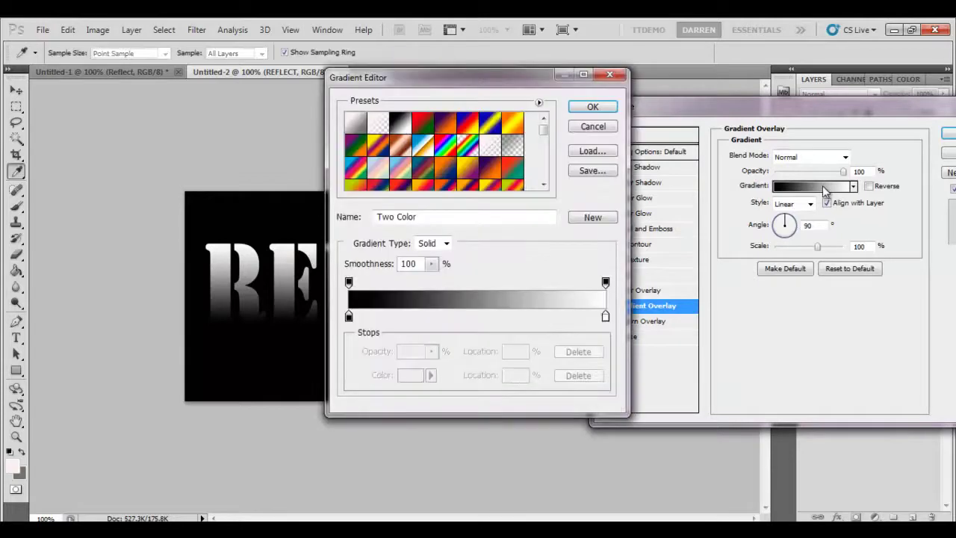
left_click(349, 316)
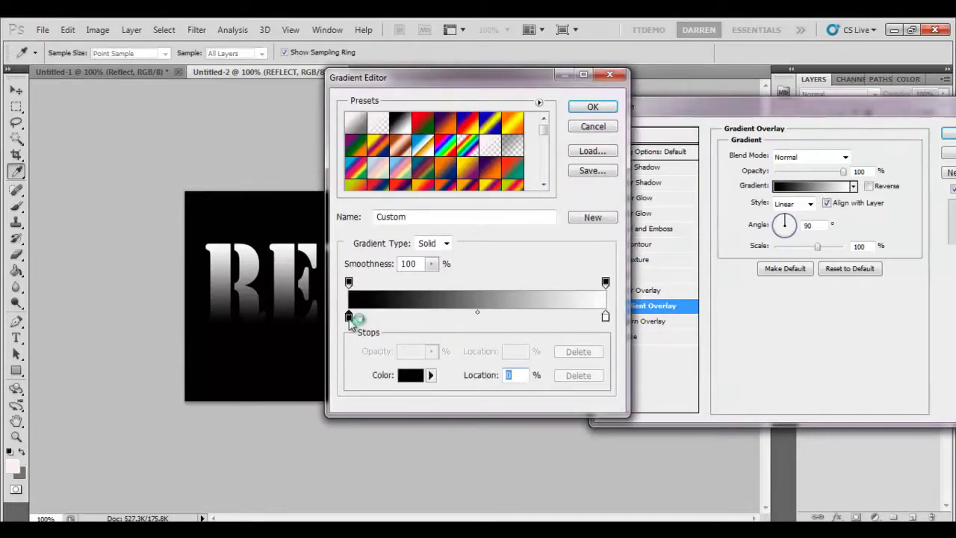
left_click(411, 375)
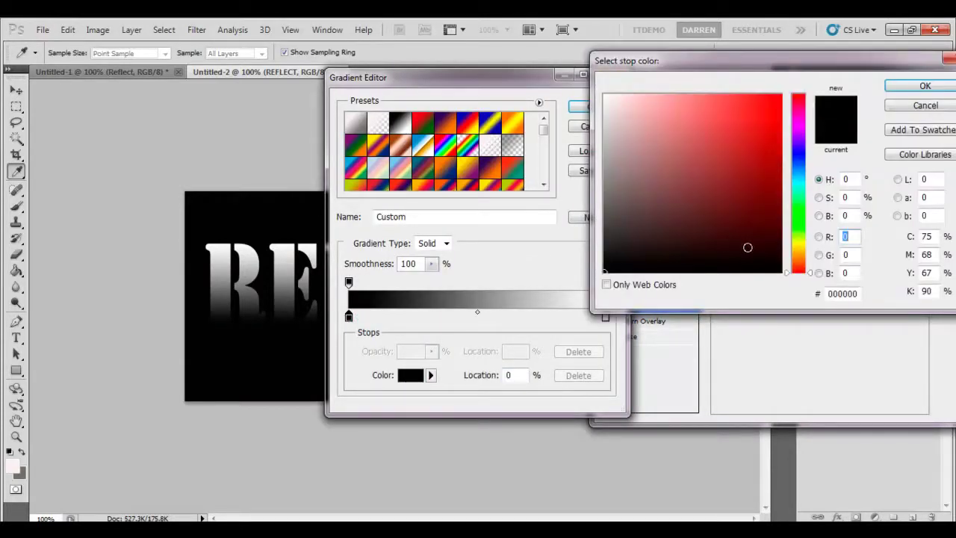
left_click(760, 237)
left_click(925, 88)
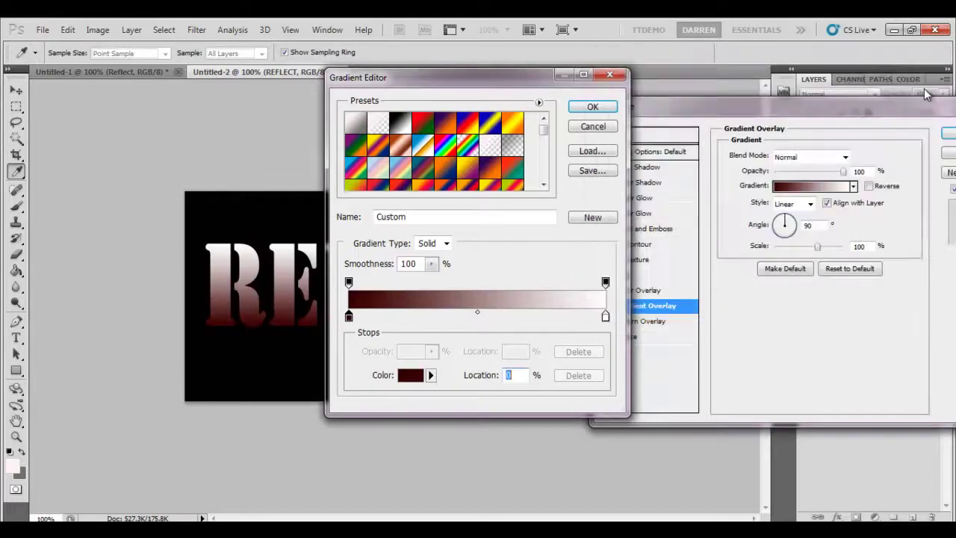
- Set the gradient's end stop to bright red fc0404 and accept the gradient
left_click(605, 317)
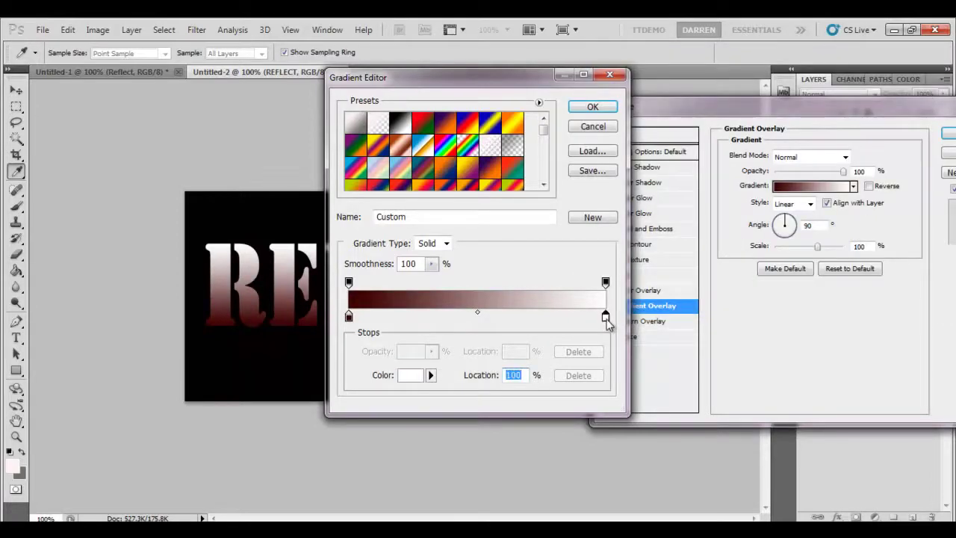
left_click(410, 374)
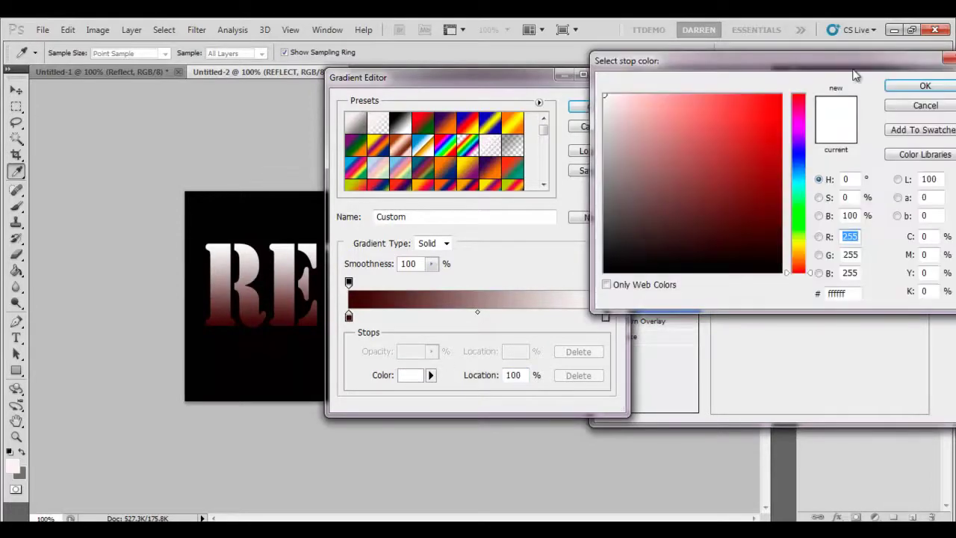
left_click(780, 96)
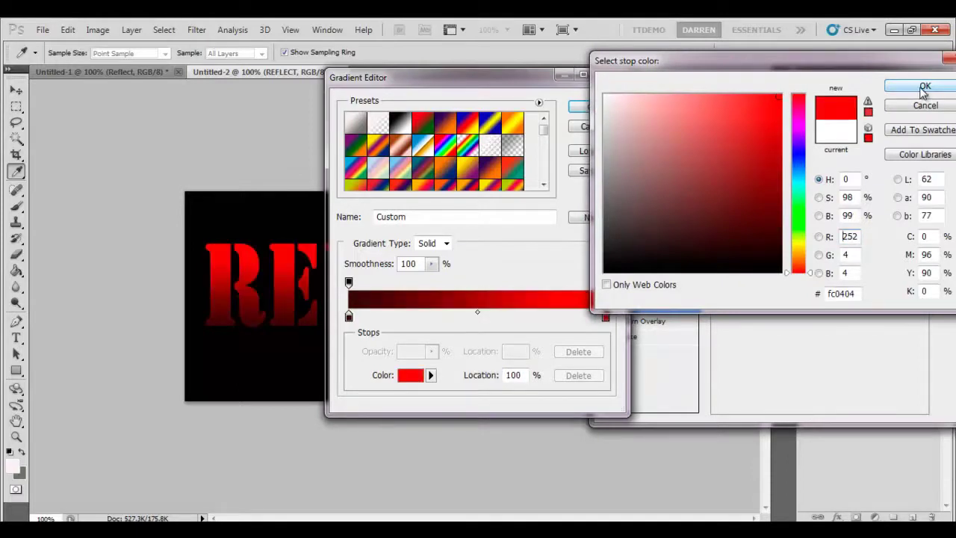
left_click(924, 88)
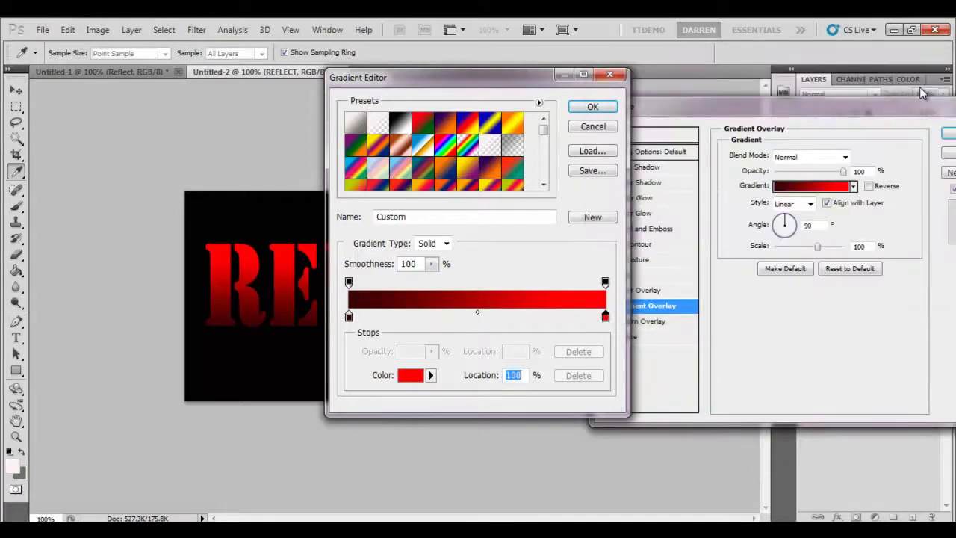
left_click(609, 106)
- Give REFLECT a white 2 px stroke
left_click(610, 337)
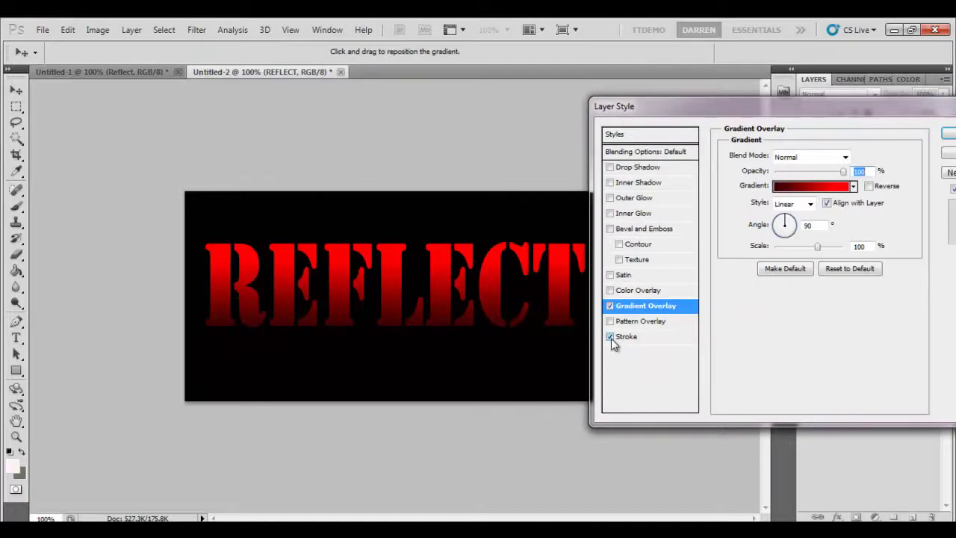
left_click(628, 337)
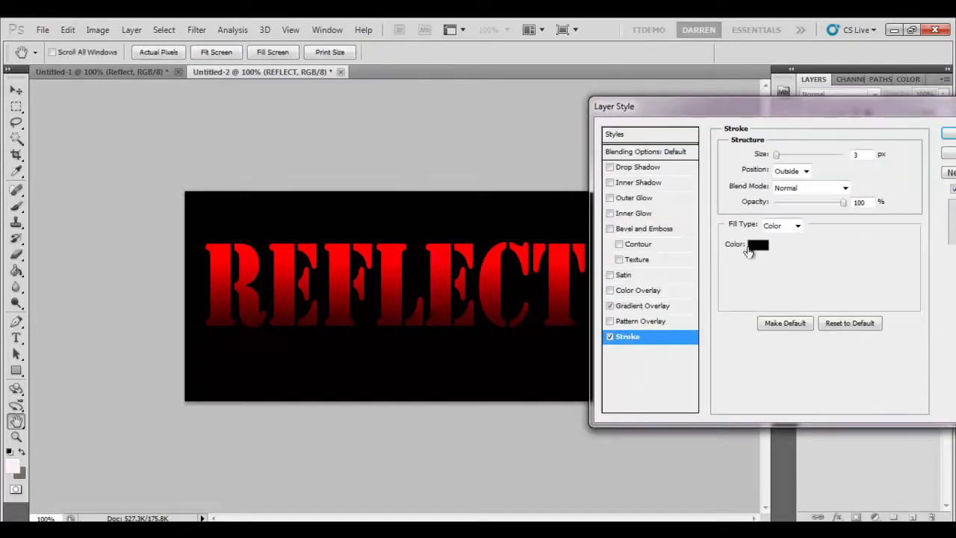
left_click(752, 248)
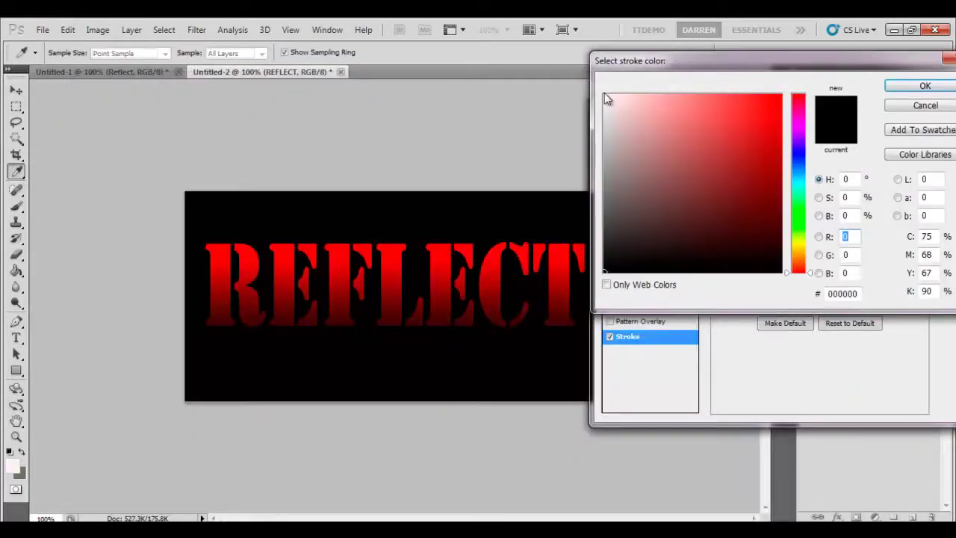
left_click(604, 95)
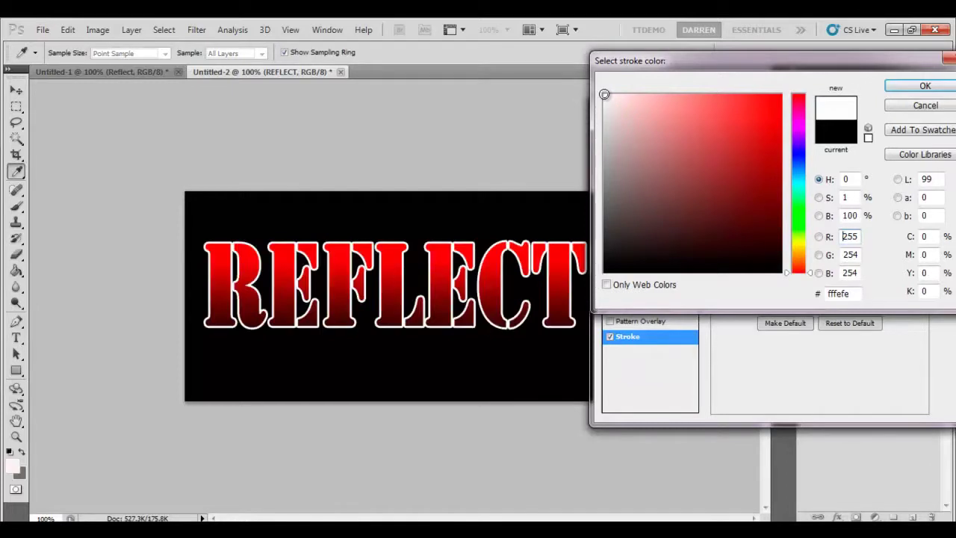
left_click(925, 85)
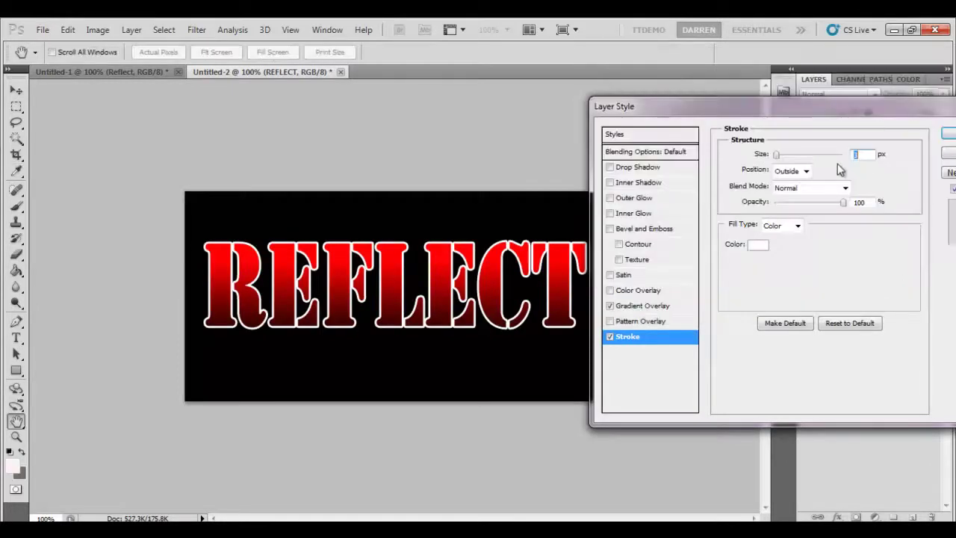
type("2")
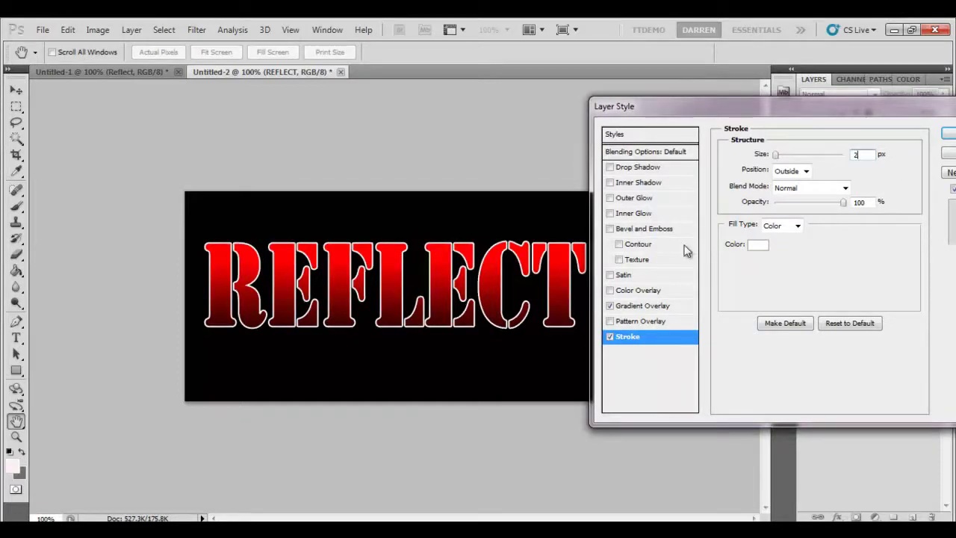
- Add Bevel and Emboss with Contour and an Inner Glow, then apply the styles
left_click(620, 245)
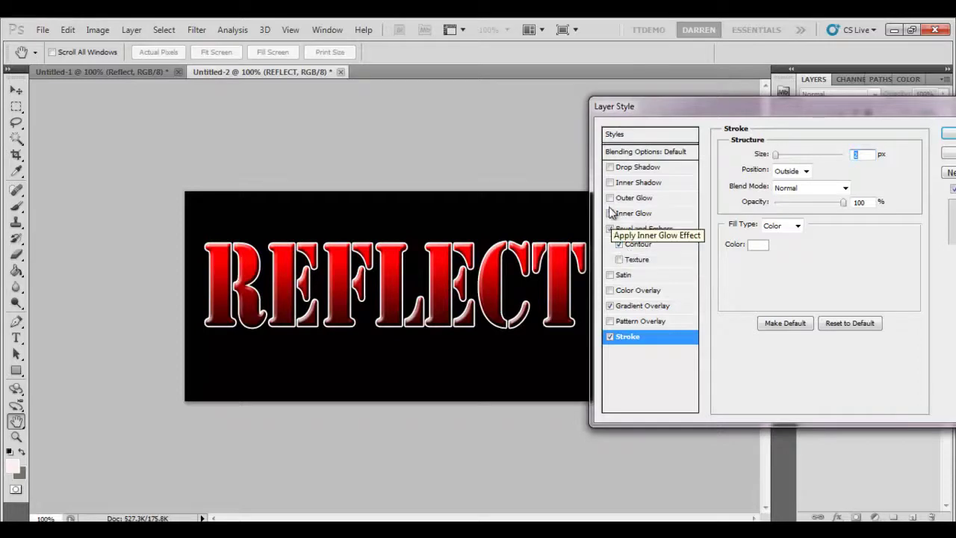
left_click(610, 213)
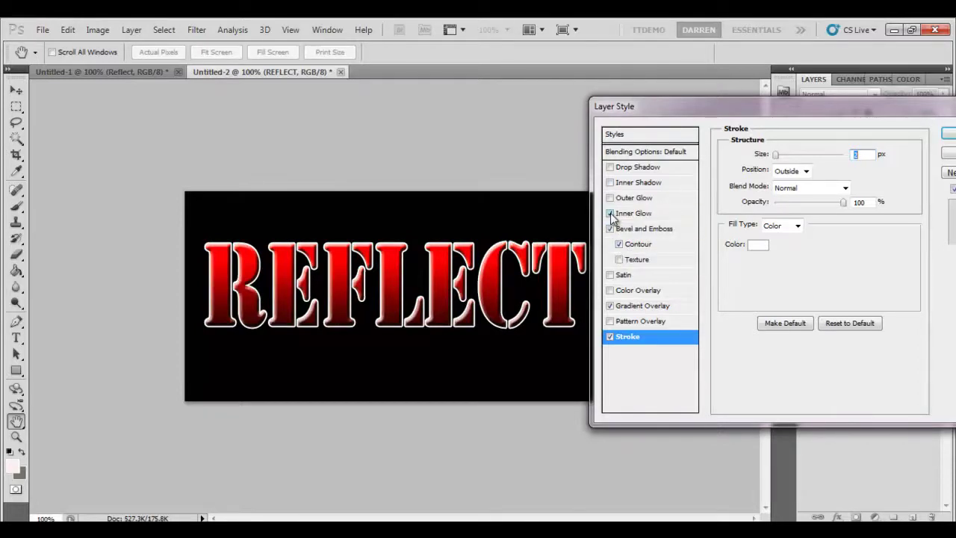
left_click(946, 136)
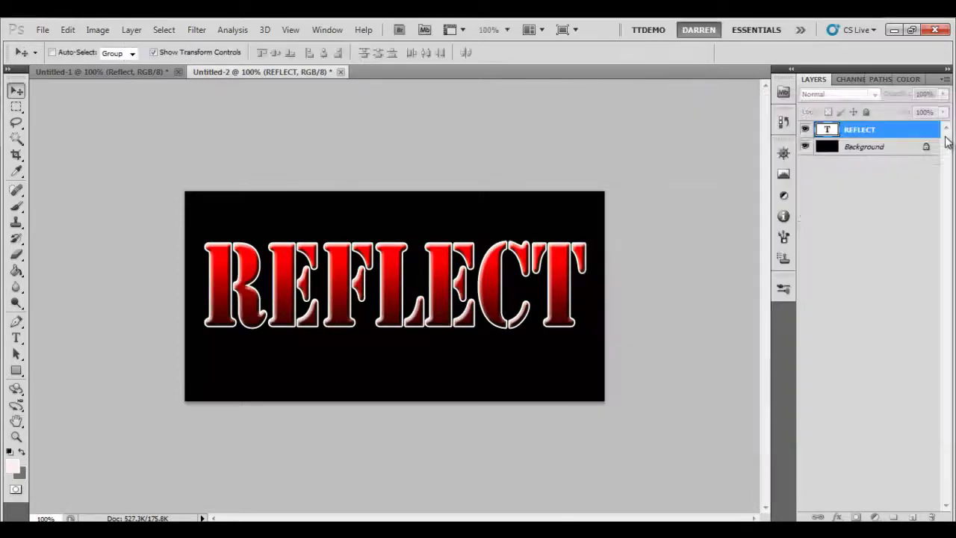
- Draw a wavy closed Pen shape covering the top half of the REFLECT letters
left_click(904, 336)
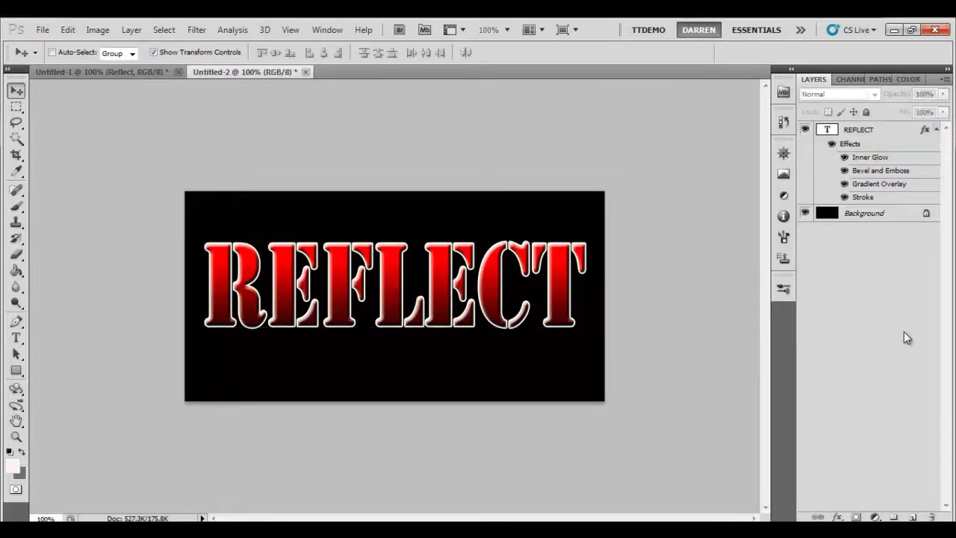
left_click(17, 322)
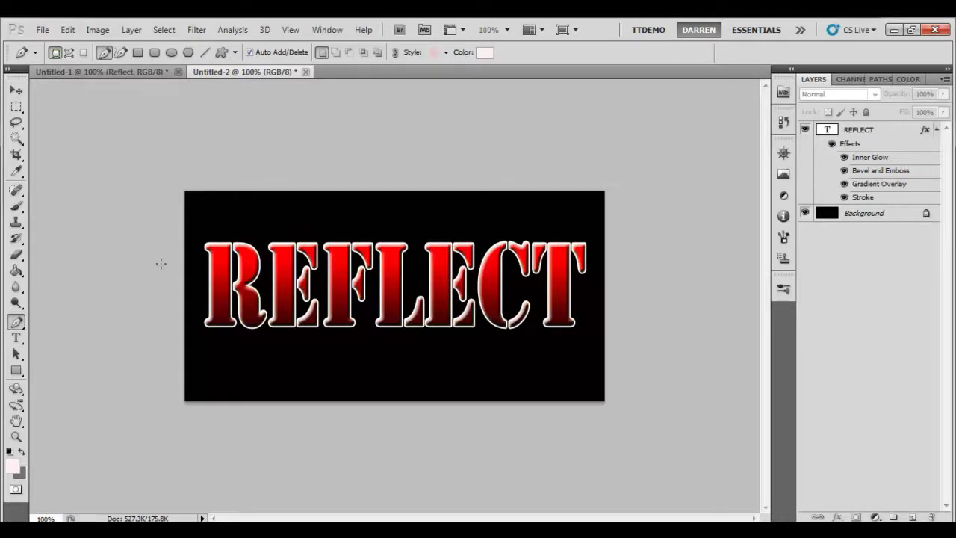
left_click(193, 286)
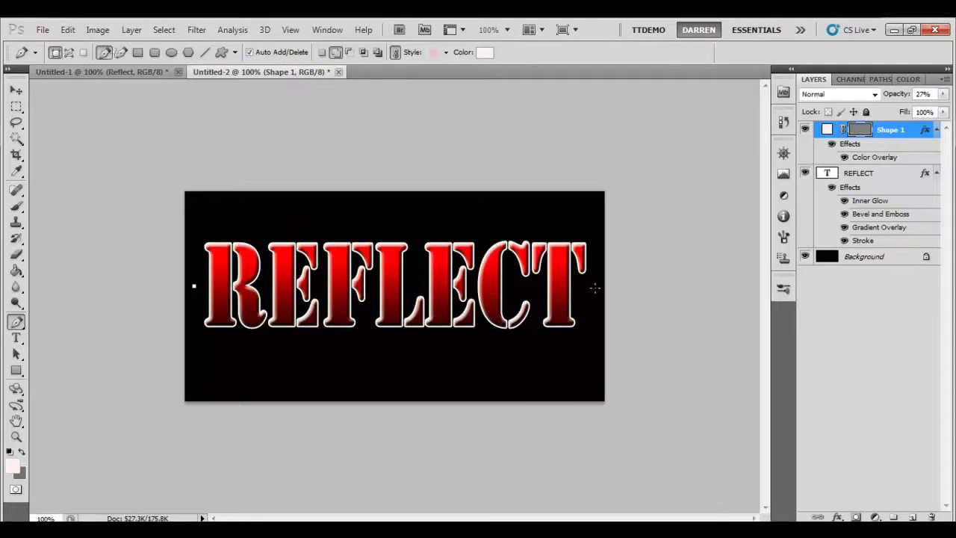
left_click(595, 288)
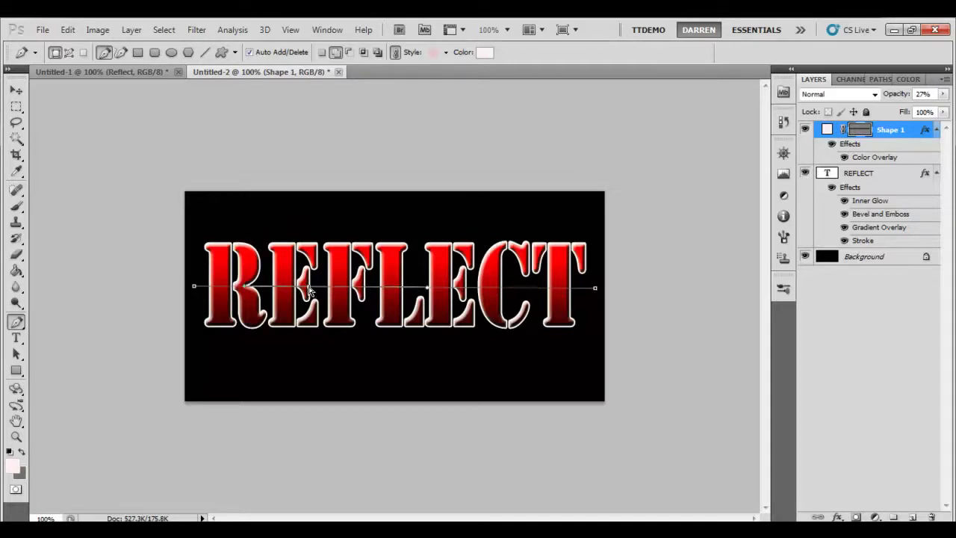
left_click_drag(308, 286, 309, 266)
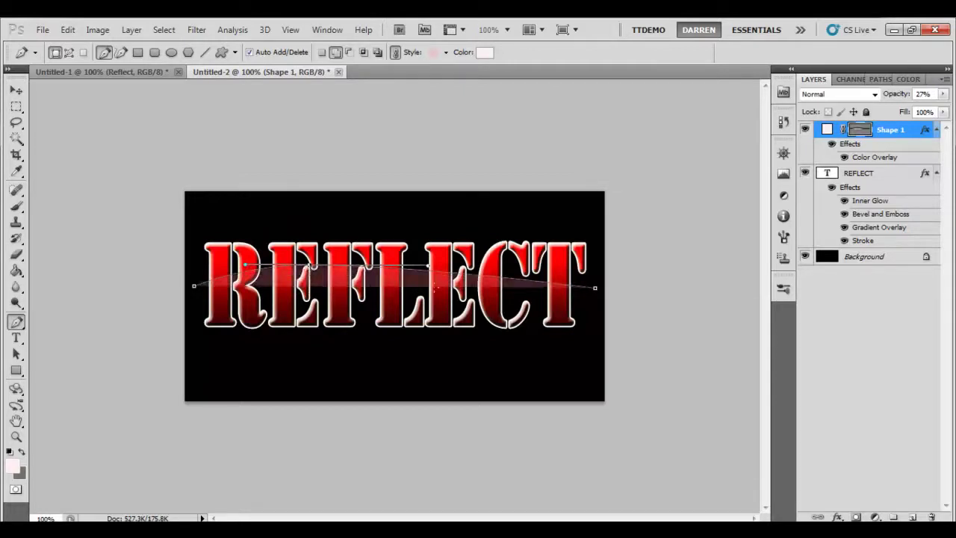
left_click(486, 281)
left_click_drag(487, 280, 487, 305)
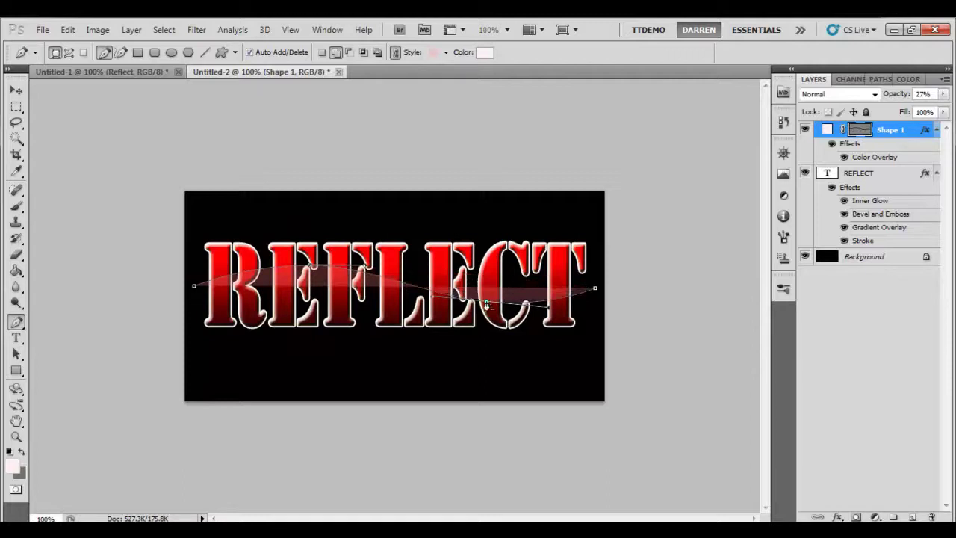
left_click(590, 236)
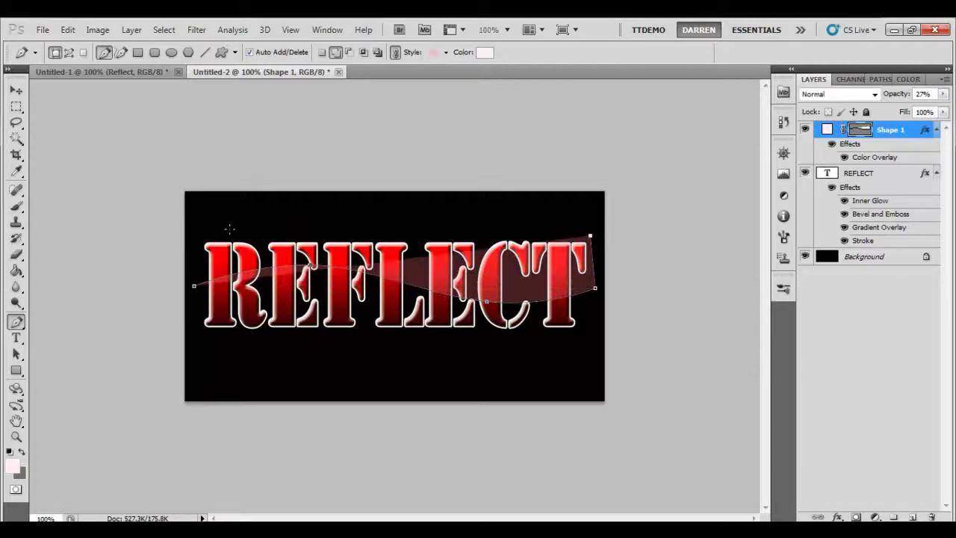
left_click(199, 234)
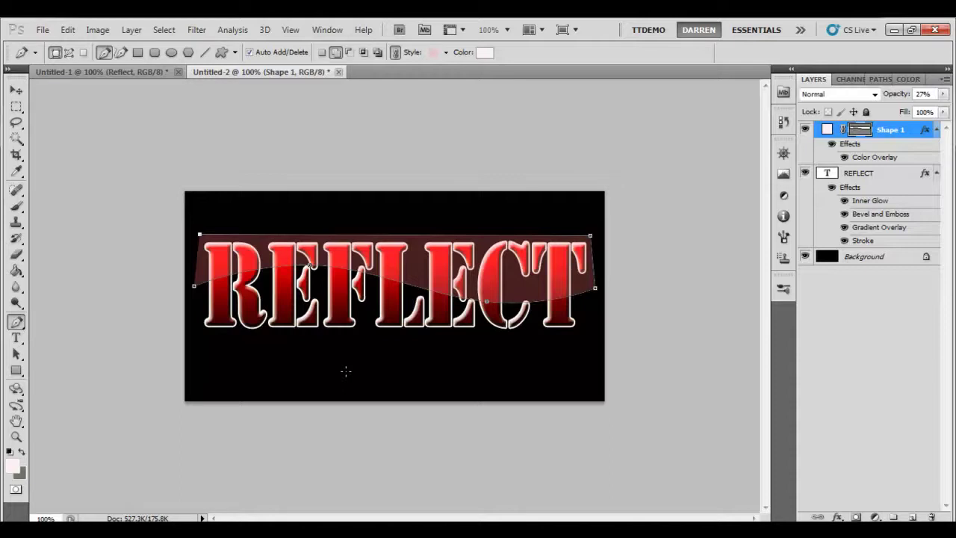
- Lower Shape 1's opacity to about 19%
left_click(944, 94)
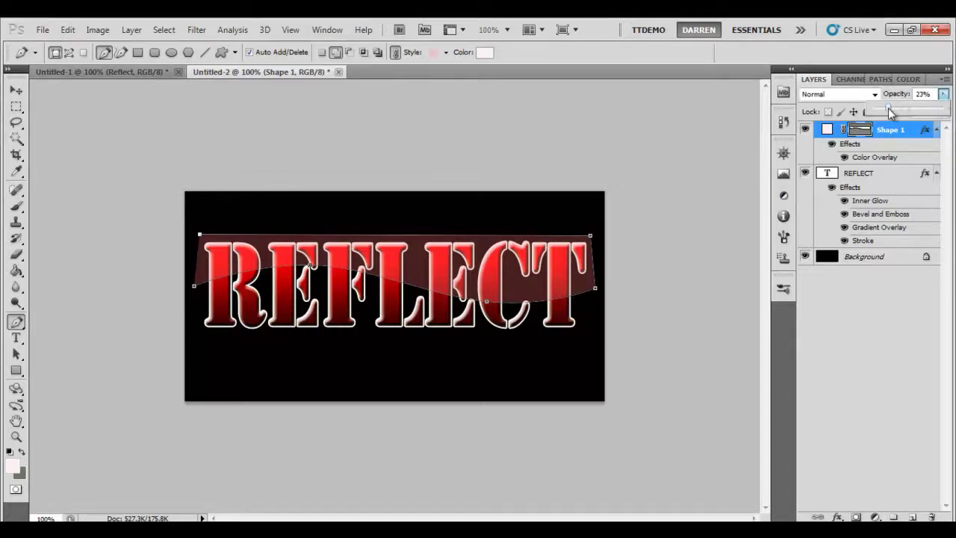
left_click_drag(888, 107, 886, 107)
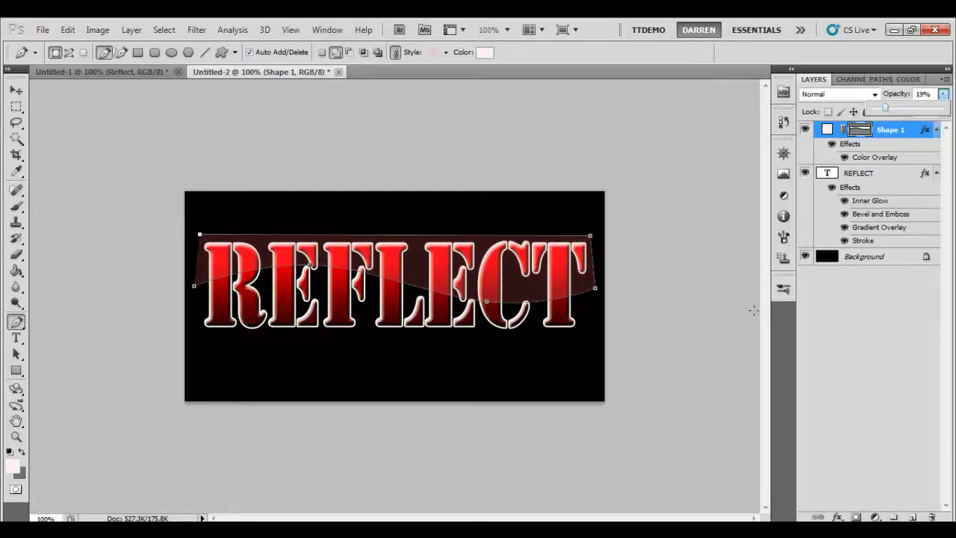
left_click(816, 343)
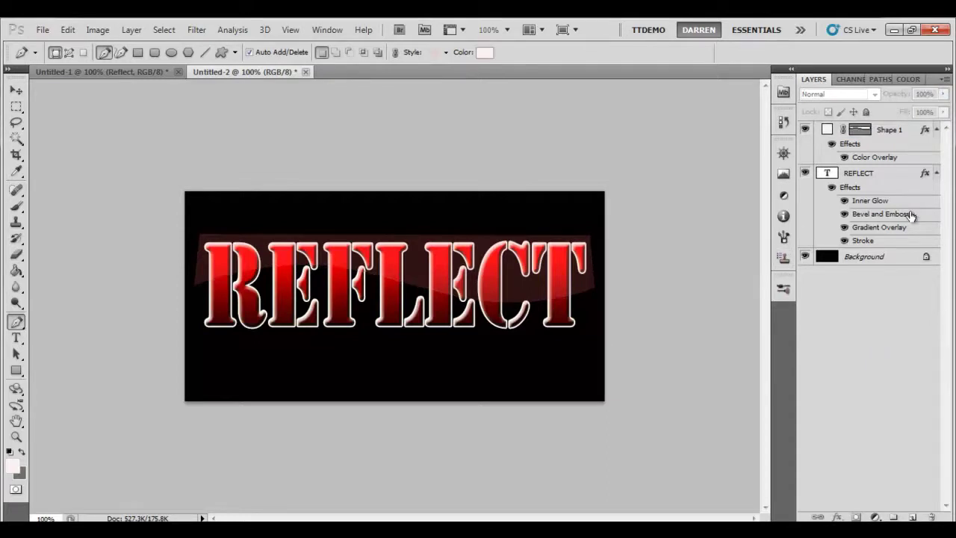
- Rasterize Shape 1 and delete the gloss outside the REFLECT letter selection
right_click(876, 127)
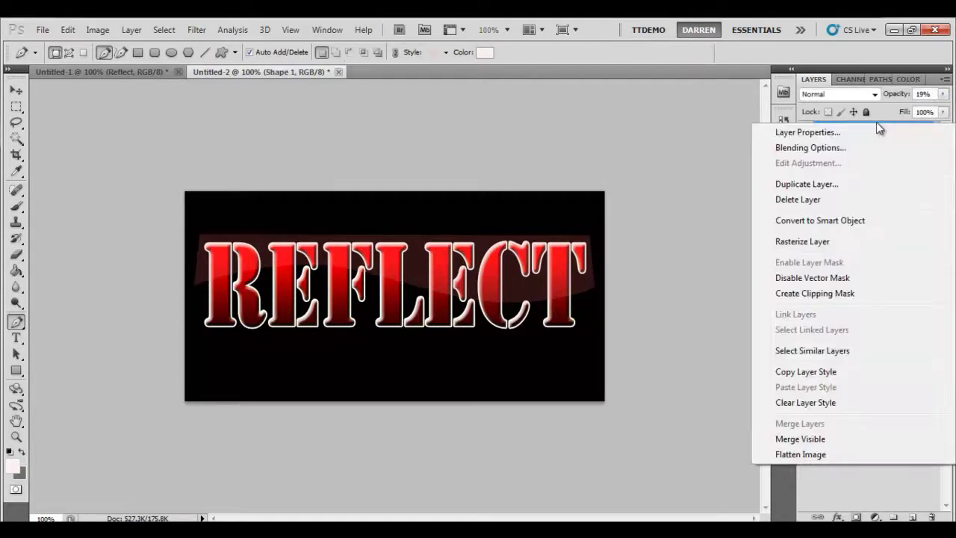
left_click(867, 243)
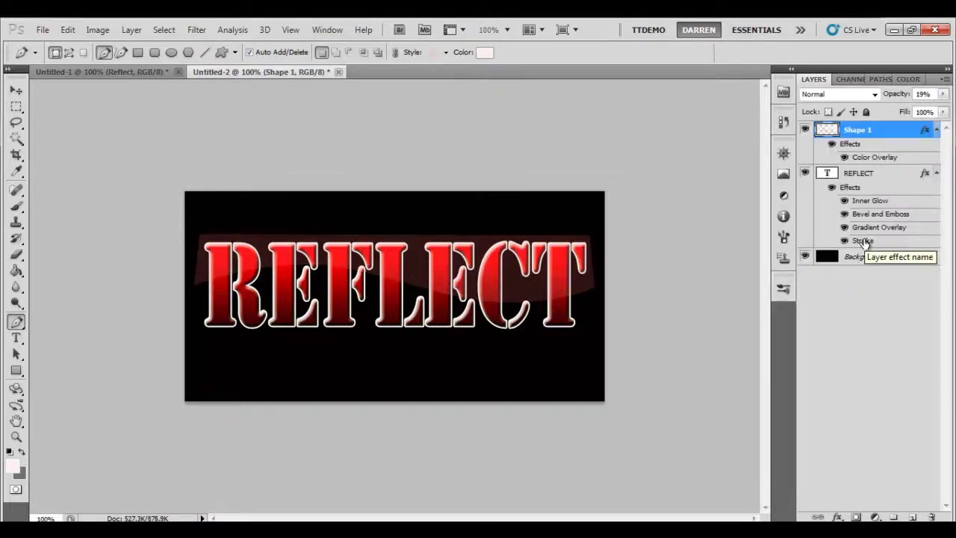
left_click(828, 177, "ctrl")
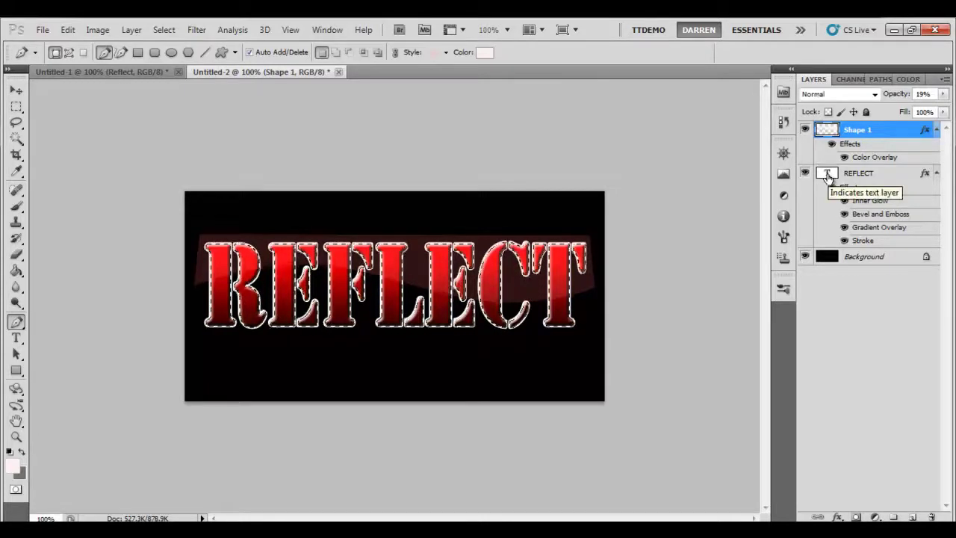
key("ctrl+shift+i")
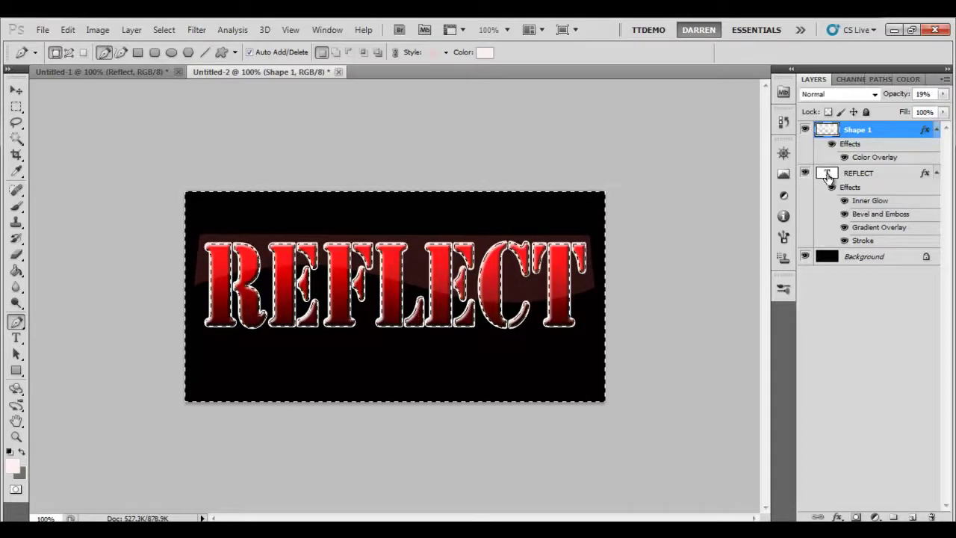
key("Delete")
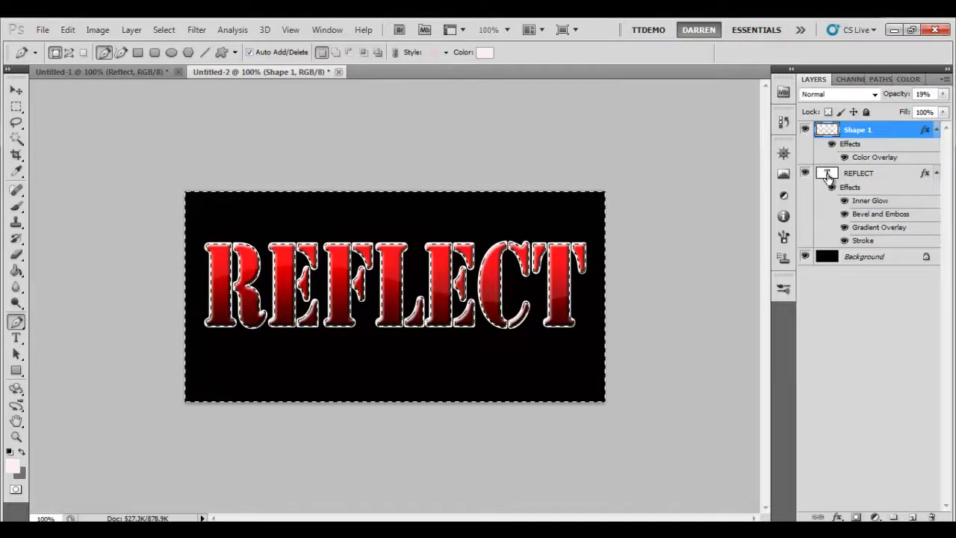
key("ctrl+d")
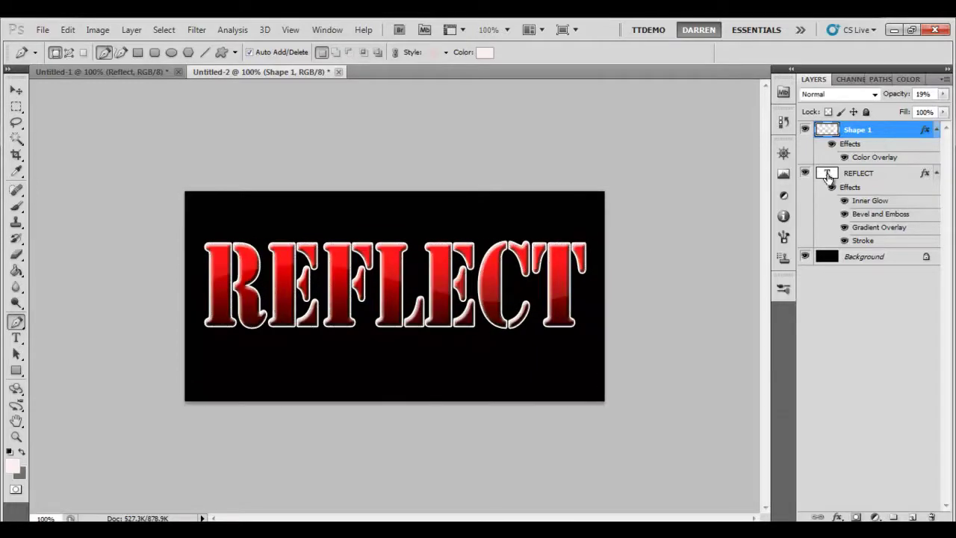
- Change Shape 1's Color Overlay colour from pink to near-white fcf9f9
right_click(902, 137)
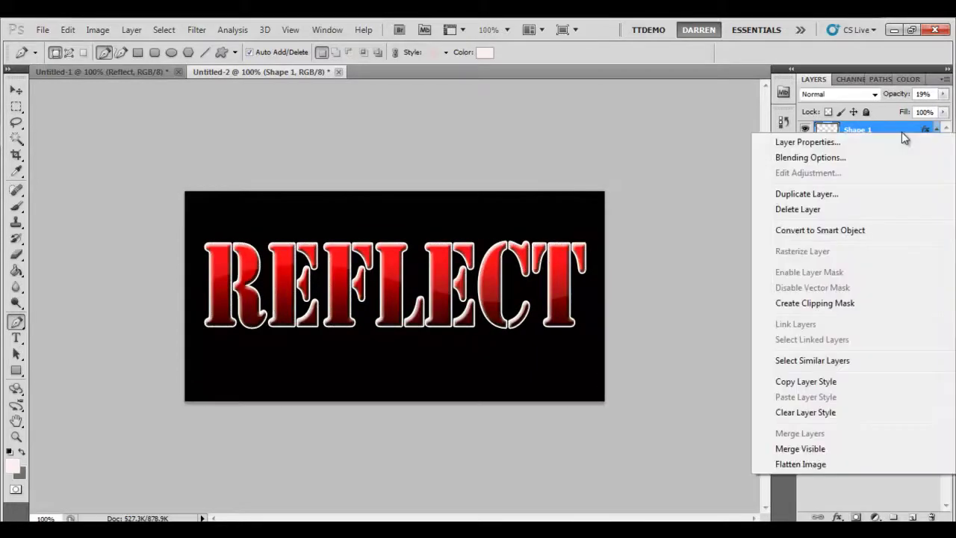
left_click(879, 156)
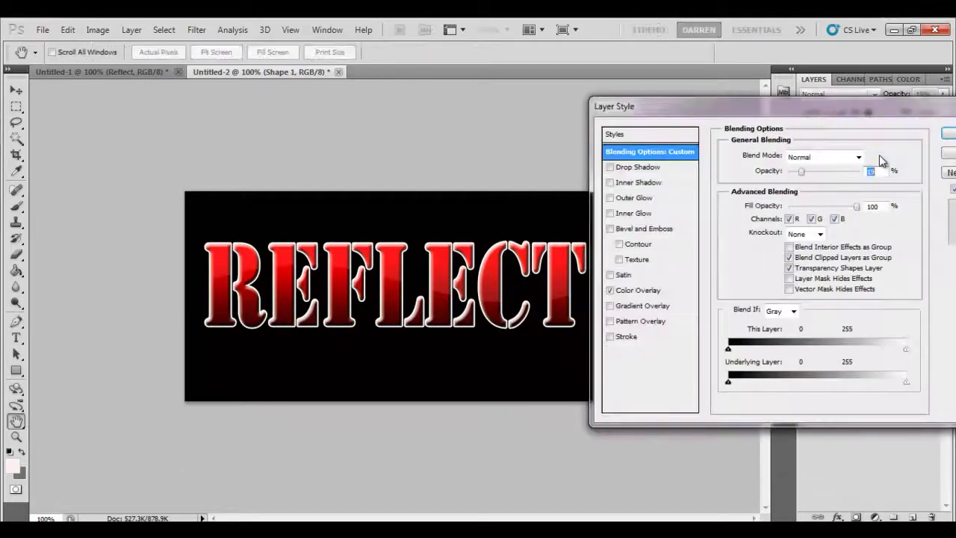
left_click(631, 292)
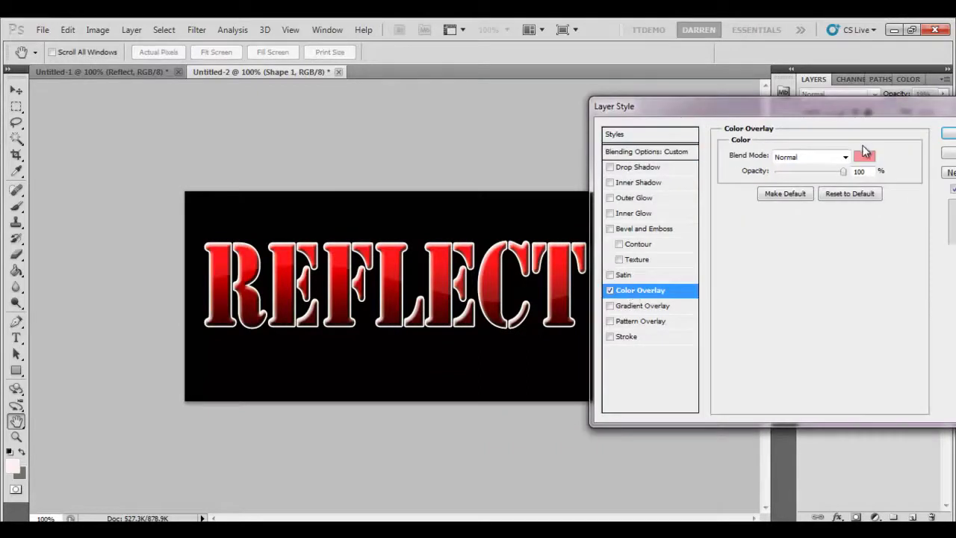
left_click(865, 156)
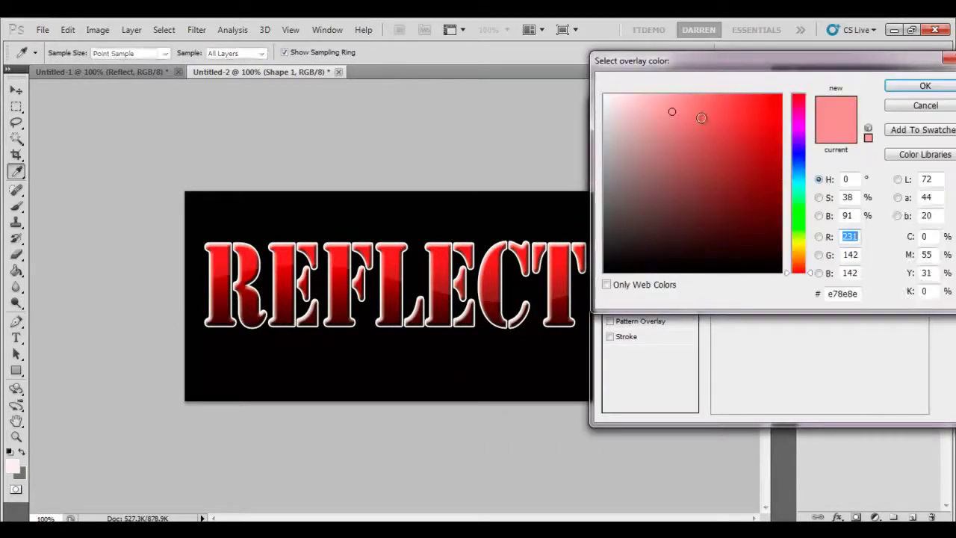
left_click(605, 96)
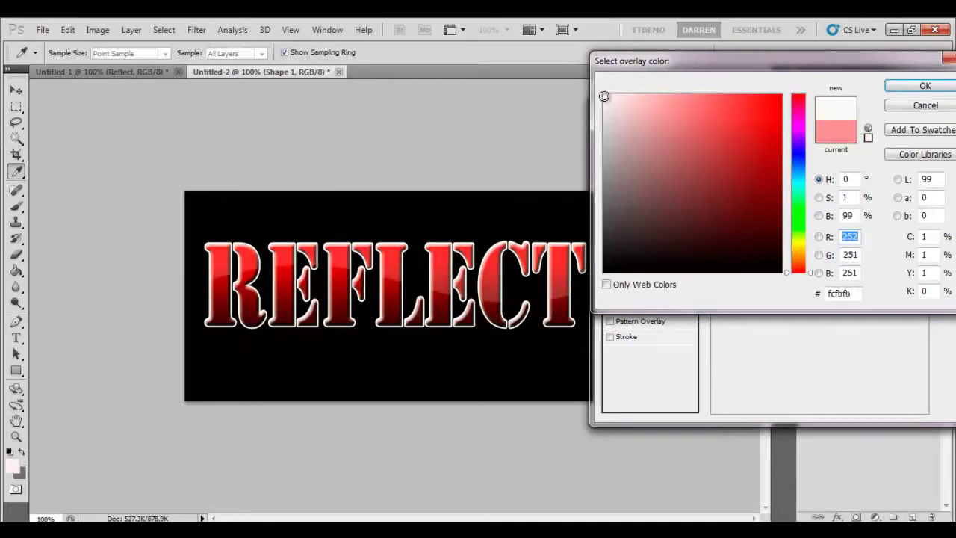
left_click(894, 88)
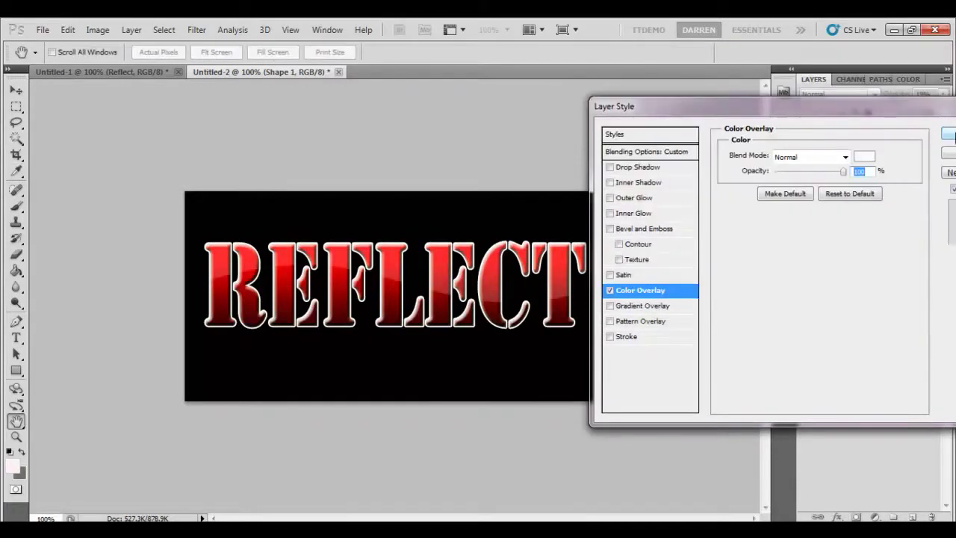
left_click(948, 133)
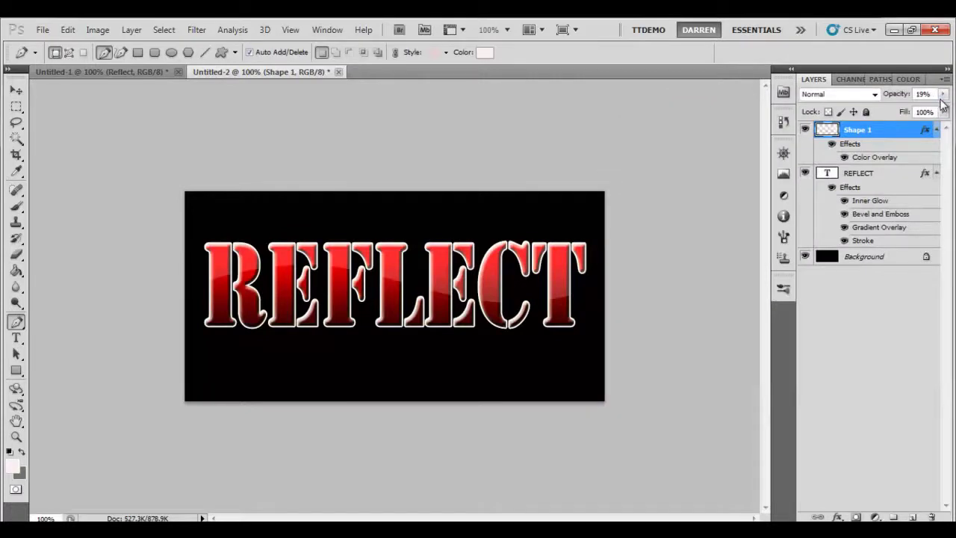
- Raise Shape 1's opacity slightly and start a new Shape 2 with the Pen tool
left_click_drag(941, 97, 892, 111)
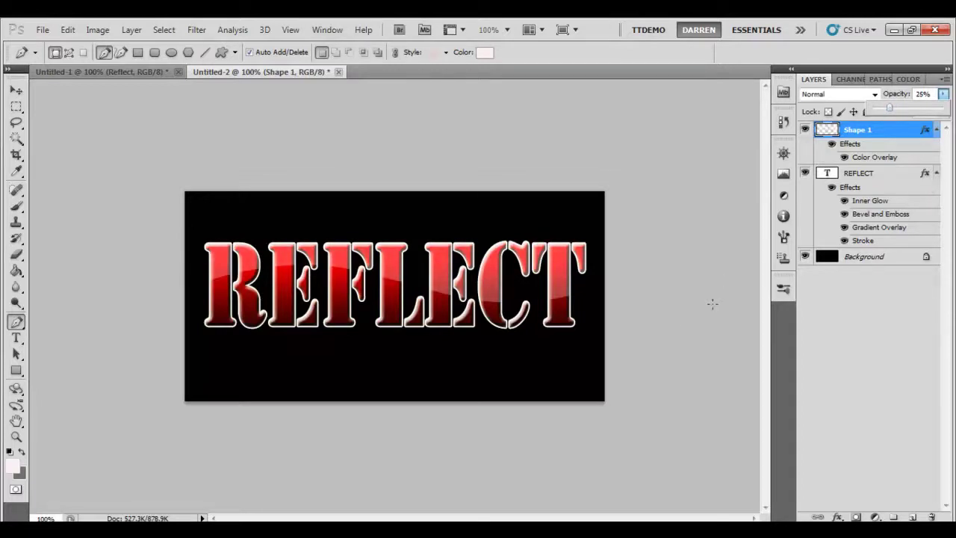
left_click(685, 326)
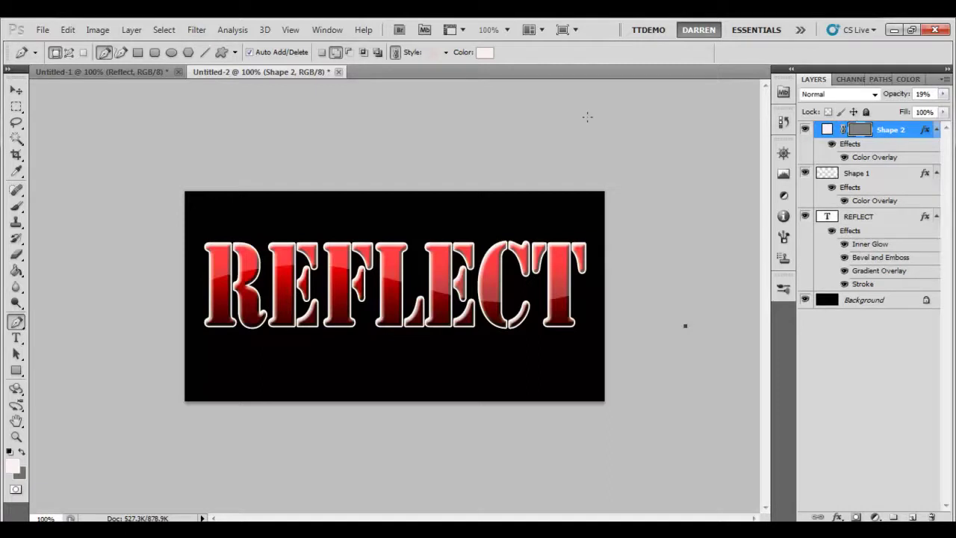